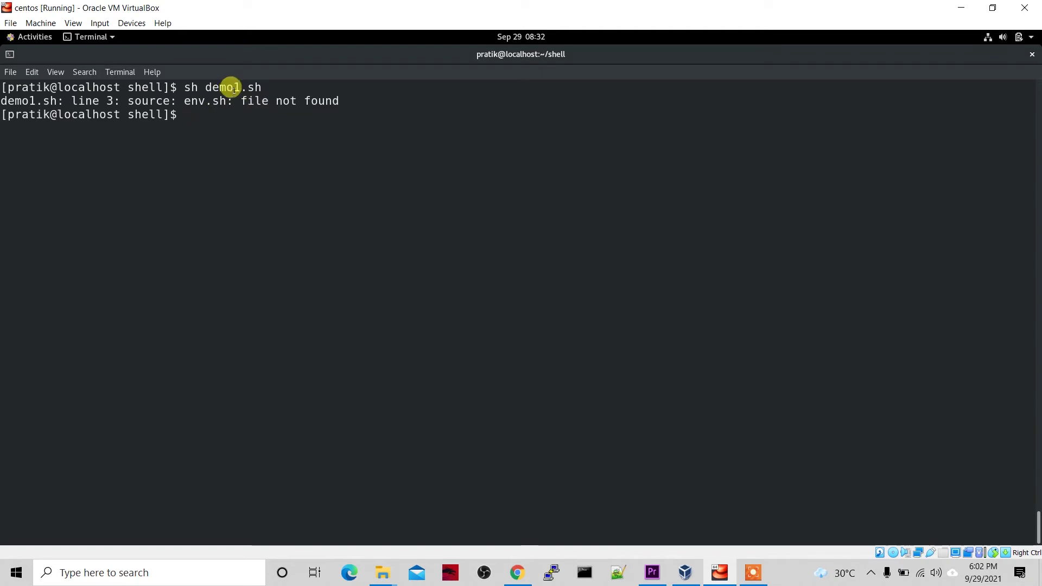
# - Run ls and highlight demo1.sh and env.sh in the listing to confirm both exist
pyautogui.doubleClick(151, 99)
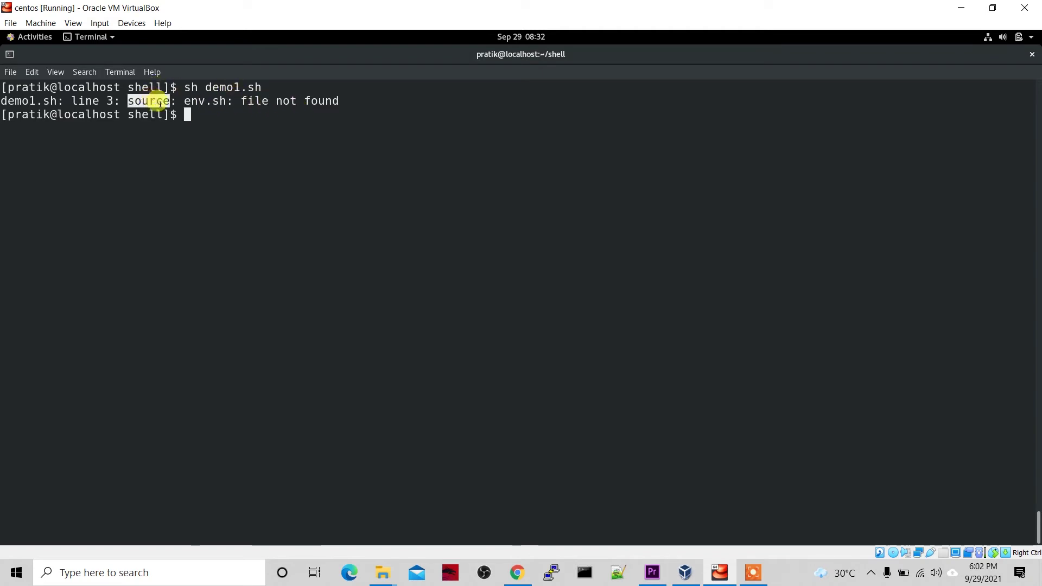
pyautogui.click(199, 143)
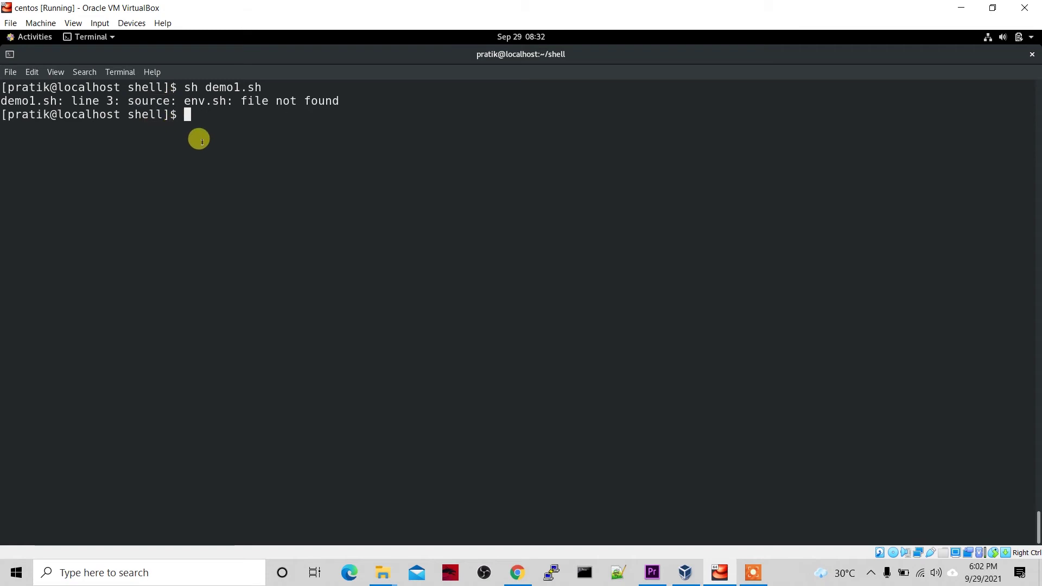
pyautogui.write('ls')
pyautogui.press('Return')
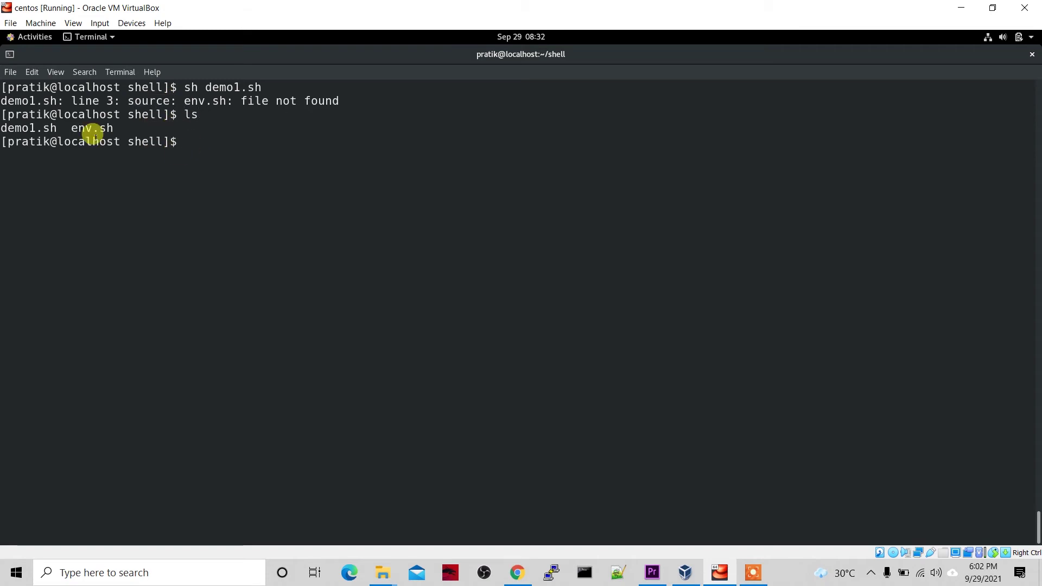
pyautogui.doubleClick(82, 128)
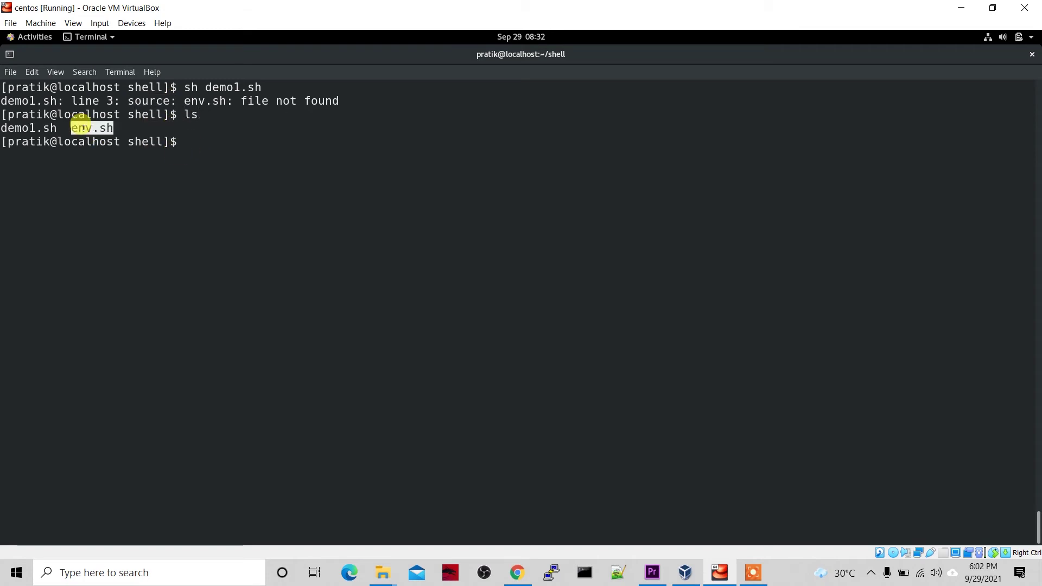
pyautogui.doubleClick(31, 127)
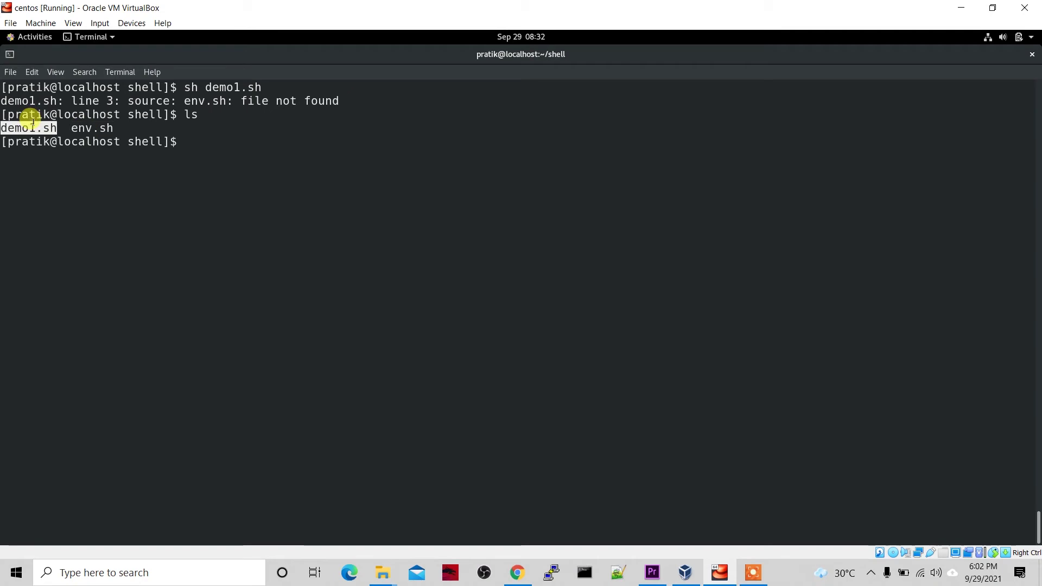
pyautogui.click(103, 187)
pyautogui.write('v')
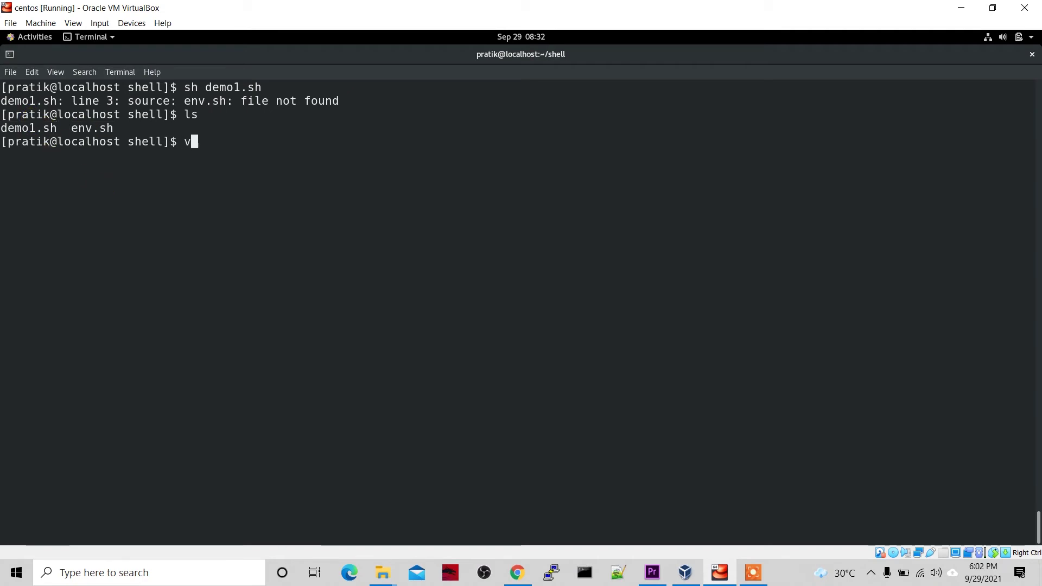
pyautogui.write('o')
# - Inspect demo1.sh in vi, noting its 'source env.sh' and 'echo $NAME' lines, then :wq
pyautogui.press('BackSpace')
pyautogui.write('i ')
pyautogui.write('demo1.sh')
pyautogui.press('Return')
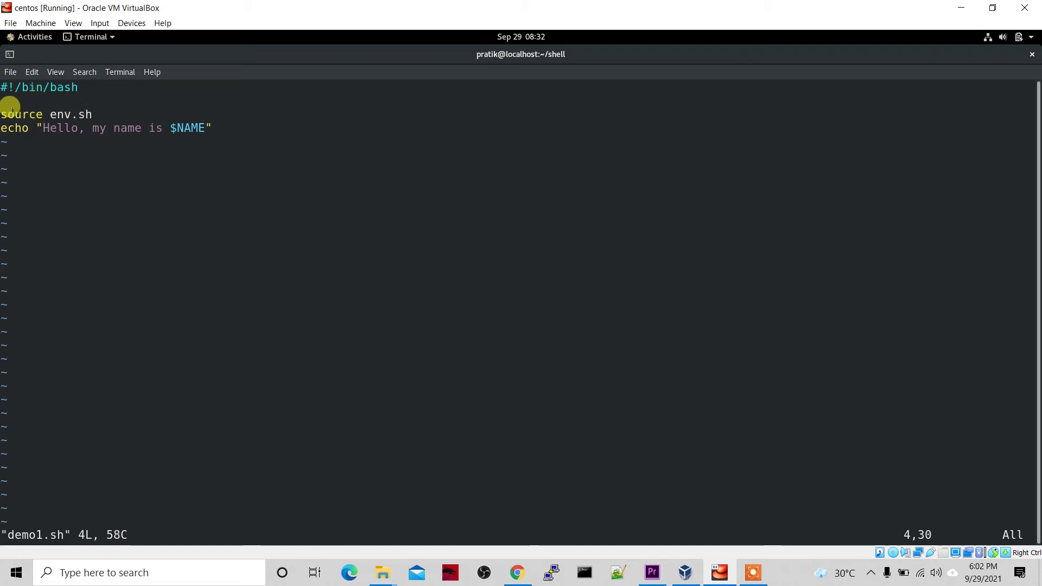
pyautogui.moveTo(7, 114); pyautogui.dragTo(92, 114)
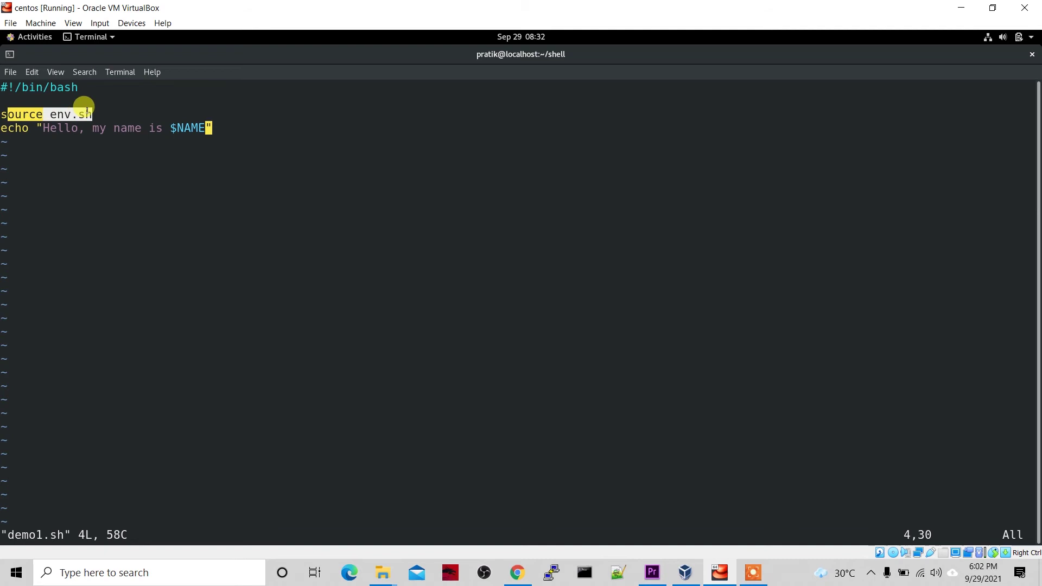
pyautogui.doubleClick(70, 114)
pyautogui.click(102, 153)
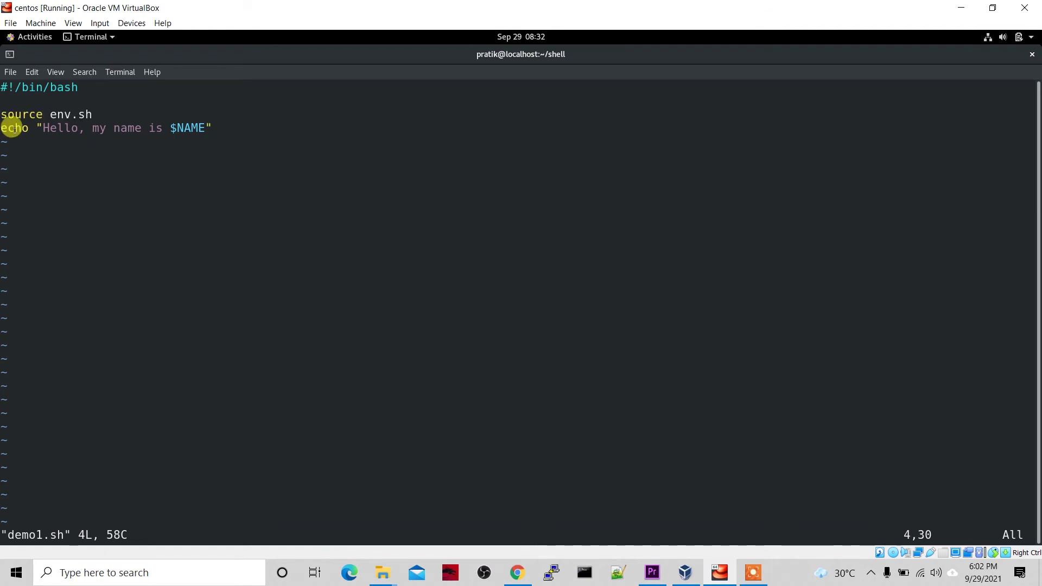
pyautogui.moveTo(4, 122); pyautogui.dragTo(129, 128)
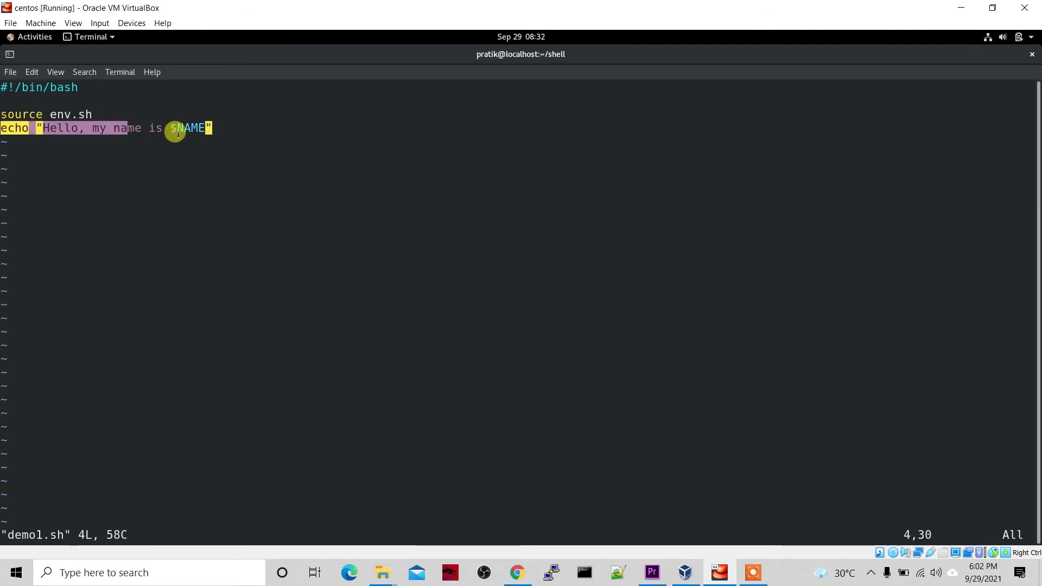
pyautogui.click(181, 128)
pyautogui.doubleClick(180, 128)
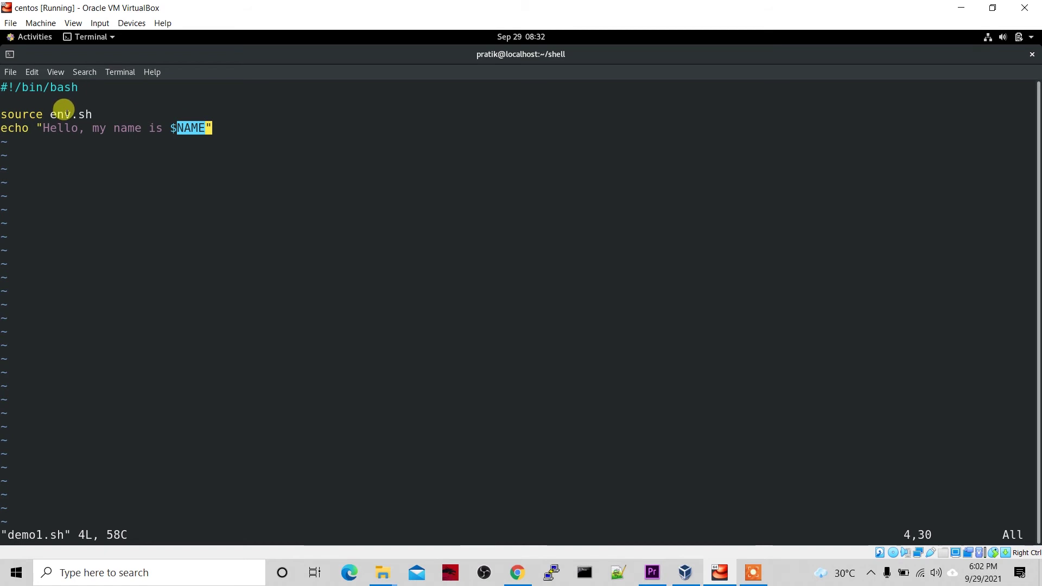
pyautogui.doubleClick(69, 114)
pyautogui.click(131, 204)
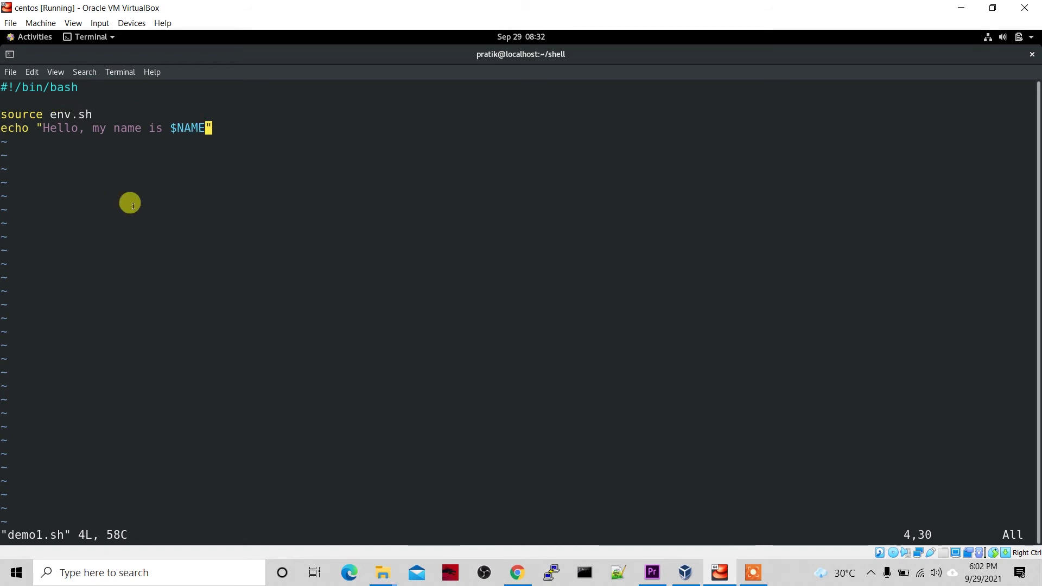
pyautogui.write(':wq')
pyautogui.press('Return')
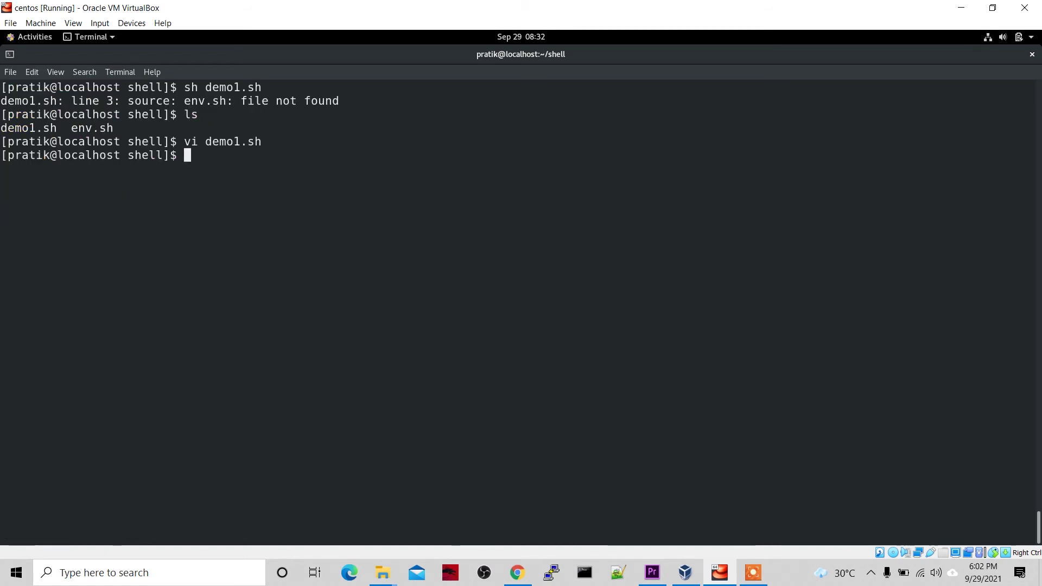
pyautogui.write('vi e')
# - View env.sh (NAME=pratik) in vi, quit with :q, and clear the screen
pyautogui.press('Tab')
pyautogui.press('Return')
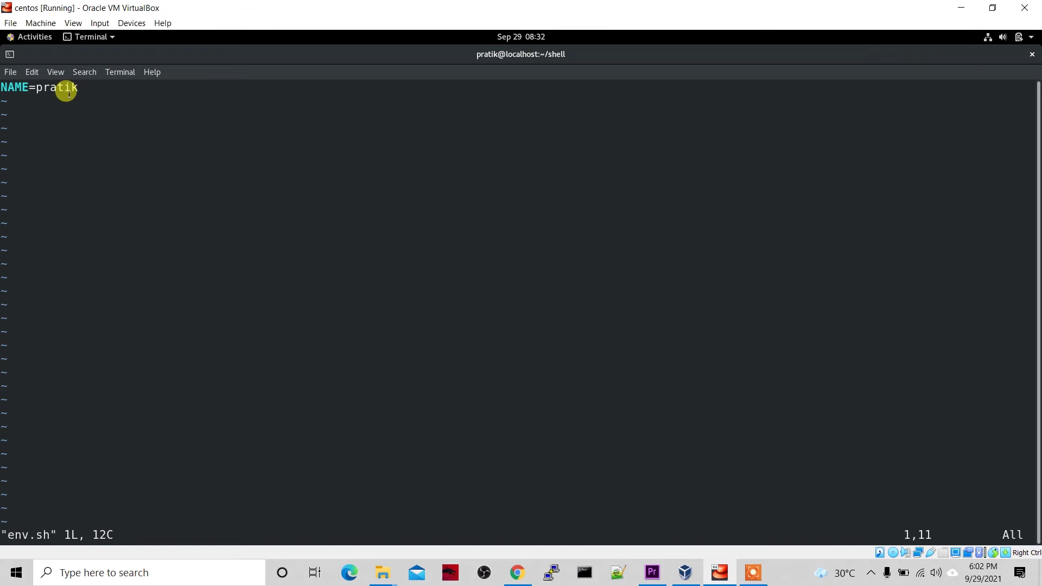
pyautogui.press('Escape')
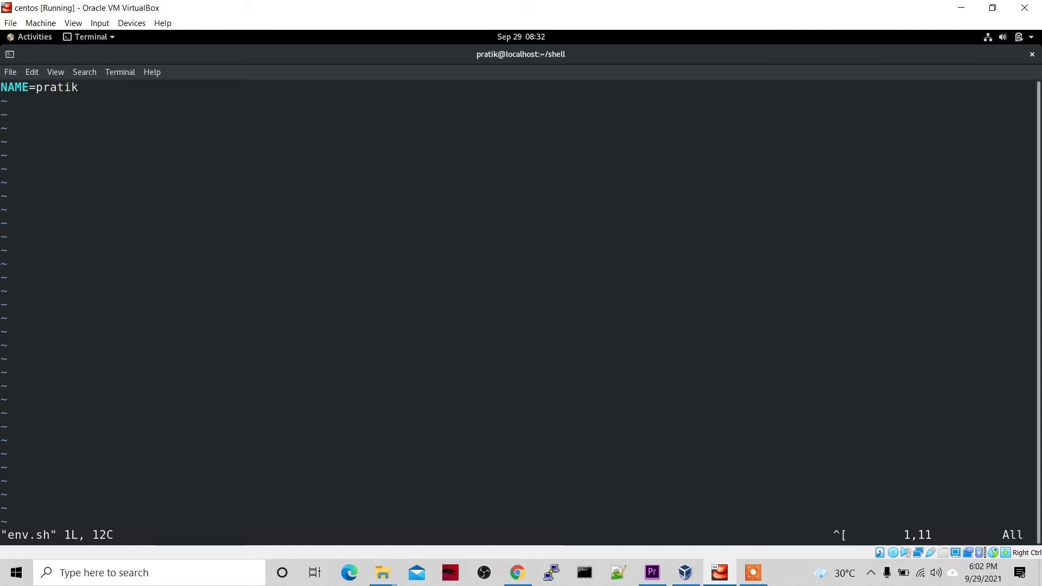
pyautogui.write(':q!')
pyautogui.press('Return')
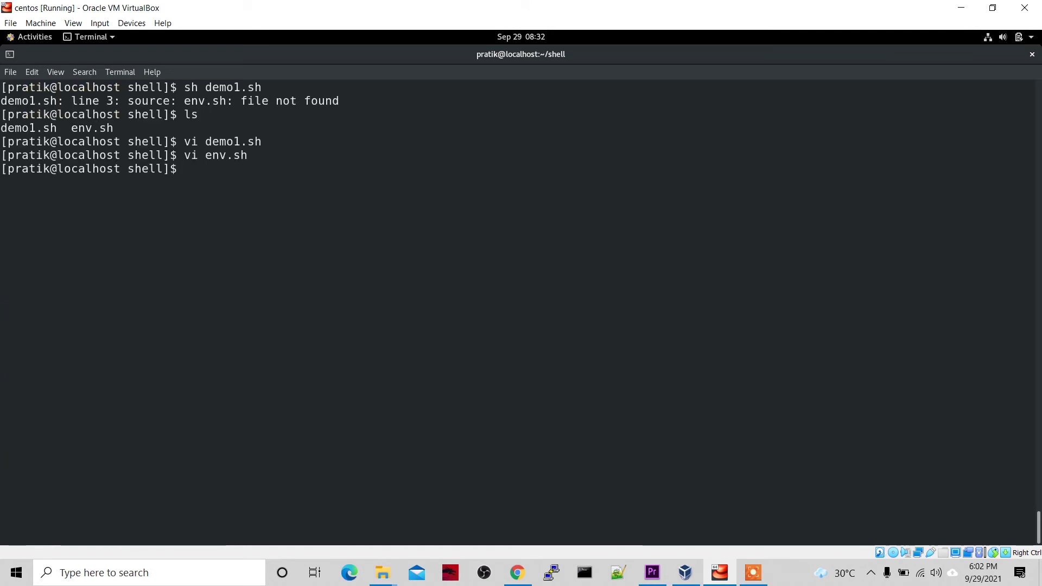
pyautogui.hotkey('ctrl', 'l')
pyautogui.write('sh d')
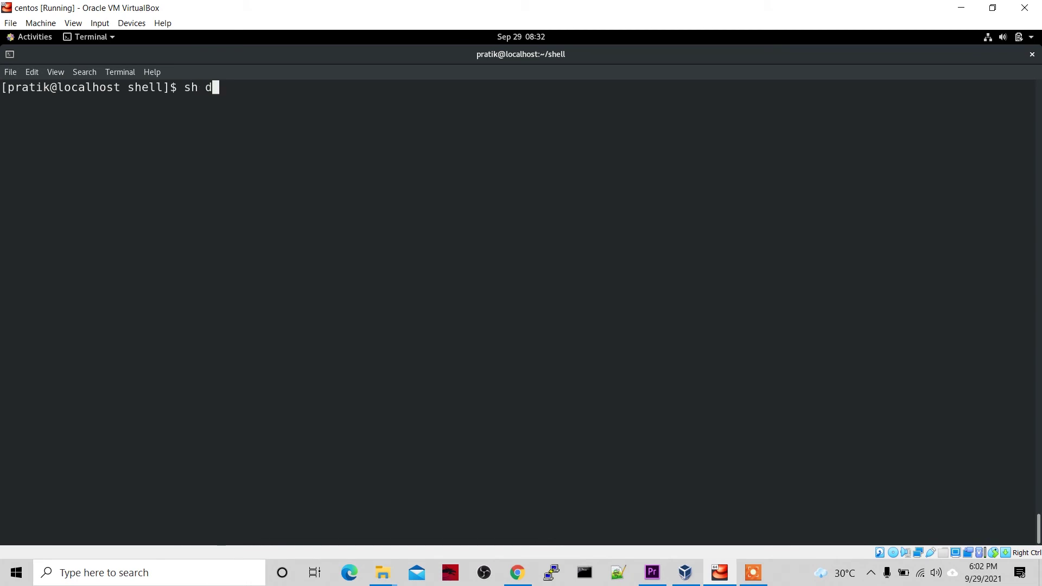
pyautogui.write('e')
# - Rerun demo1.sh with sh, then run ./demo1.sh directly and get 'Permission denied'
pyautogui.press('Tab')
pyautogui.press('Return')
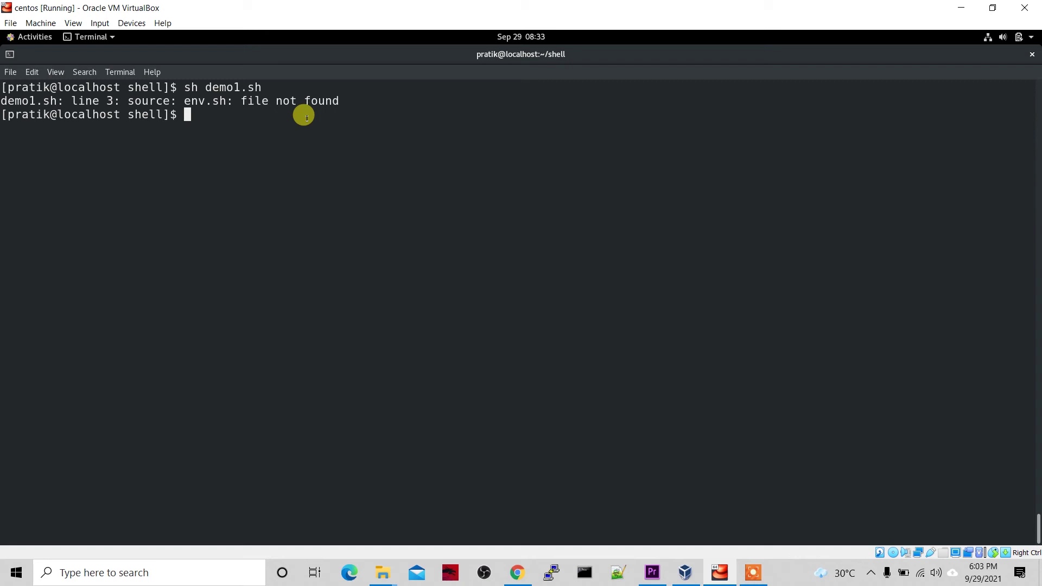
pyautogui.write('./')
pyautogui.write('demo1..s')
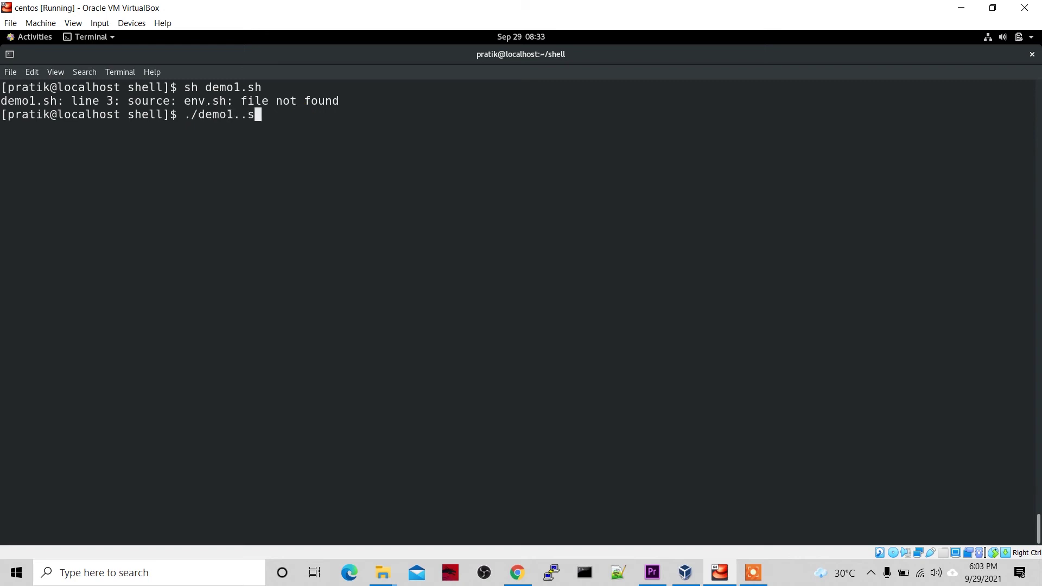
pyautogui.write('h')
pyautogui.press('BackSpace')
pyautogui.press('BackSpace')
pyautogui.press('BackSpace')
pyautogui.write('s')
pyautogui.write('h')
pyautogui.press('Return')
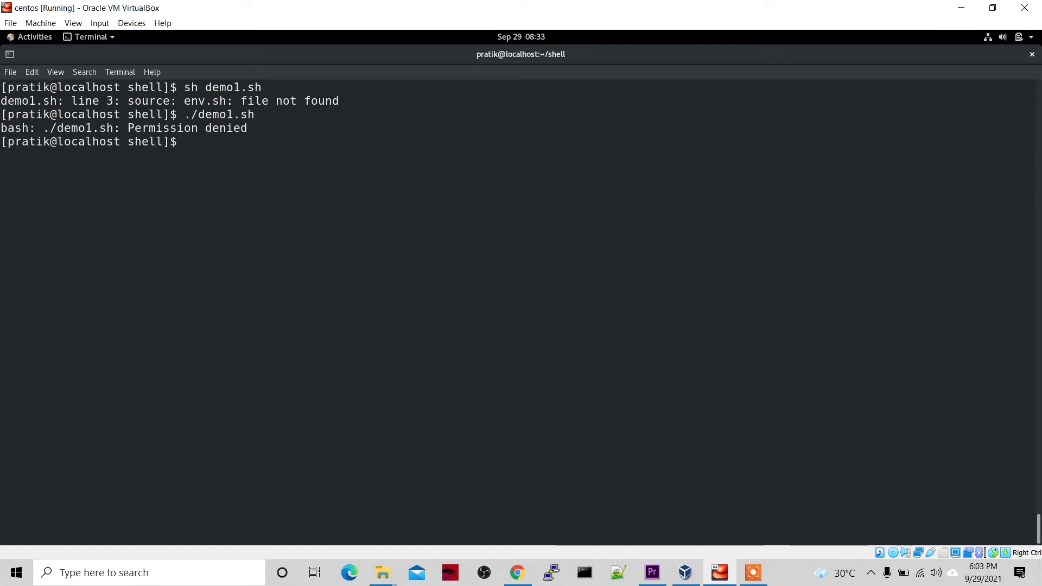
pyautogui.write('ls ')
pyautogui.write('-ltr')
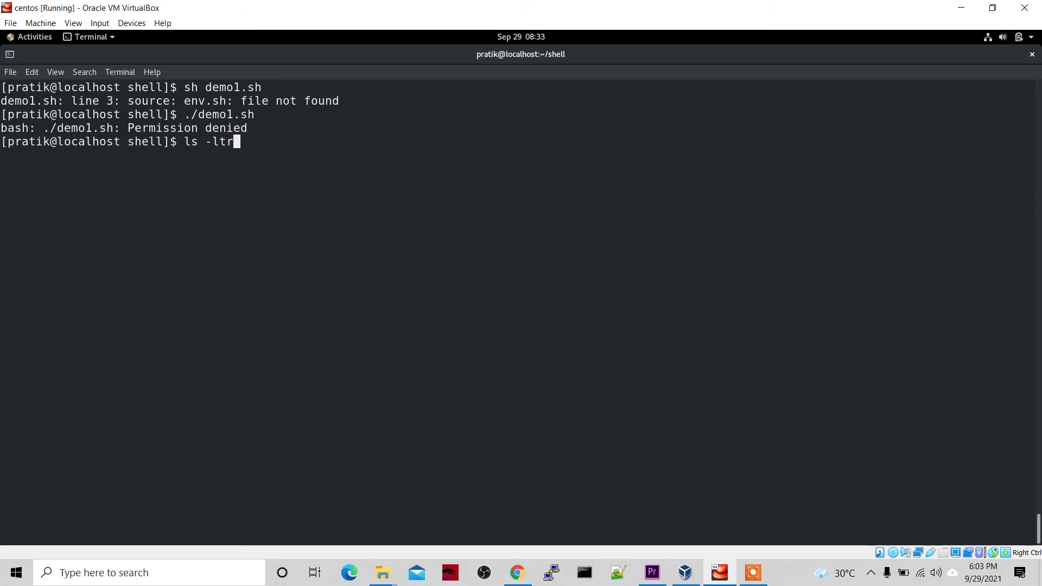
# - List files with ls -ltr and highlight demo1.sh's current permissions
pyautogui.press('Return')
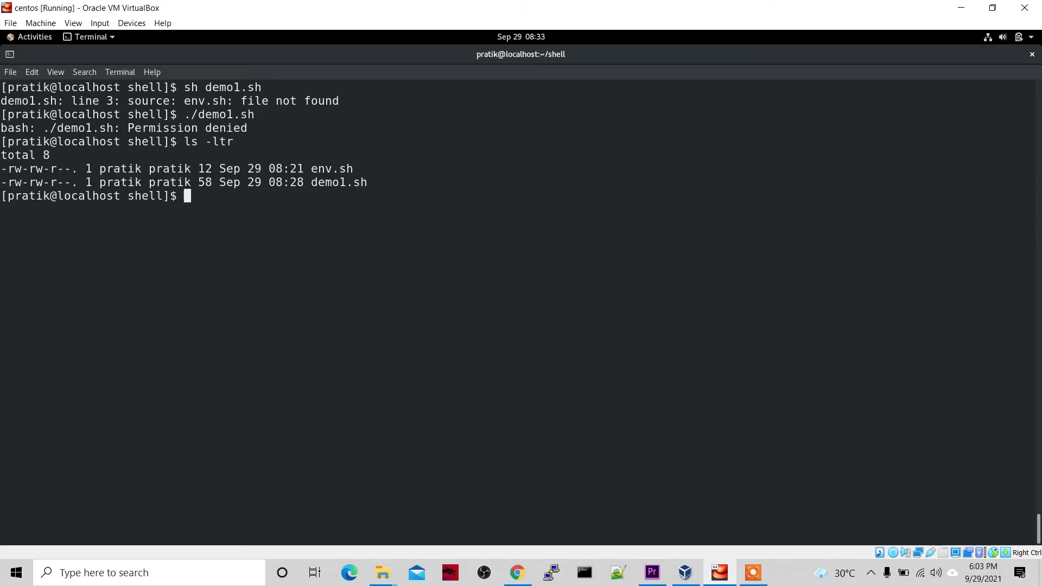
pyautogui.moveTo(3, 181)
pyautogui.mouseDown()
pyautogui.moveTo(36, 191)
pyautogui.moveTo(42, 183)
pyautogui.mouseUp()
pyautogui.click(136, 325)
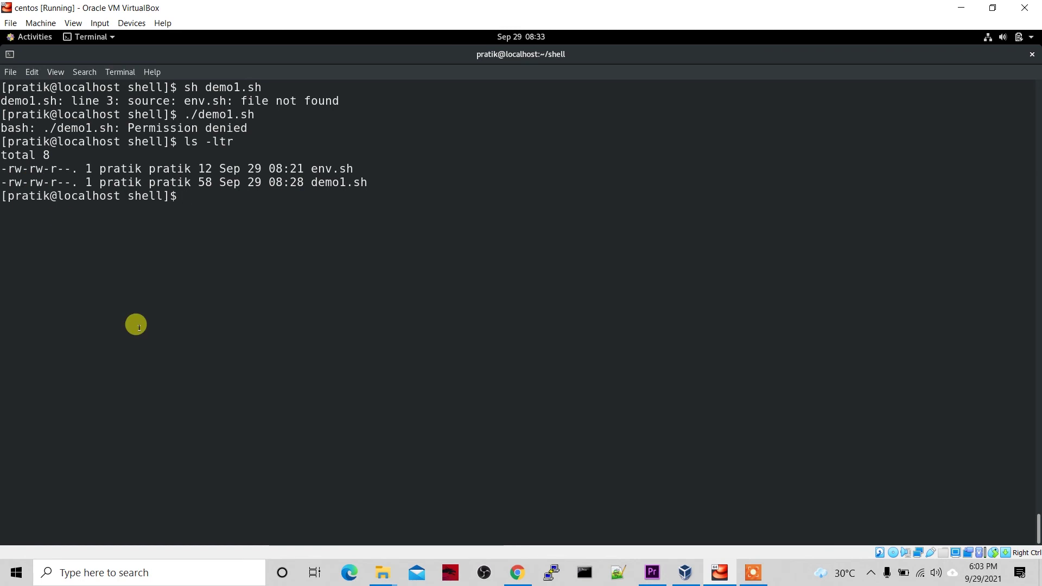
pyautogui.write('chmod ')
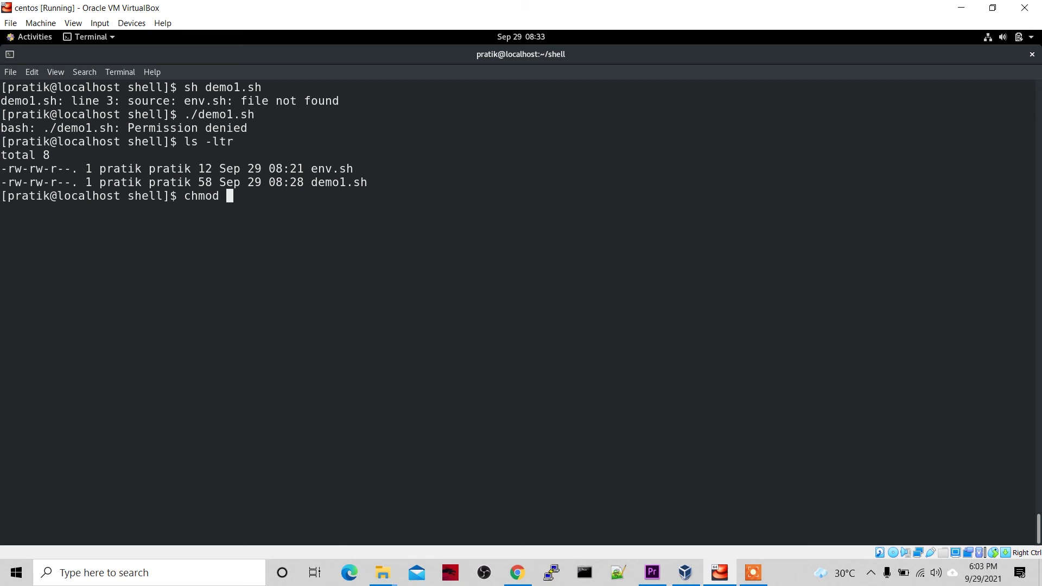
pyautogui.write('u')
pyautogui.write('+x')
pyautogui.write(' dem')
# - Apply chmod u+x demo1.sh and relist, confirming -rwxrw-r-- on demo1.sh
pyautogui.press('Tab')
pyautogui.press('Return')
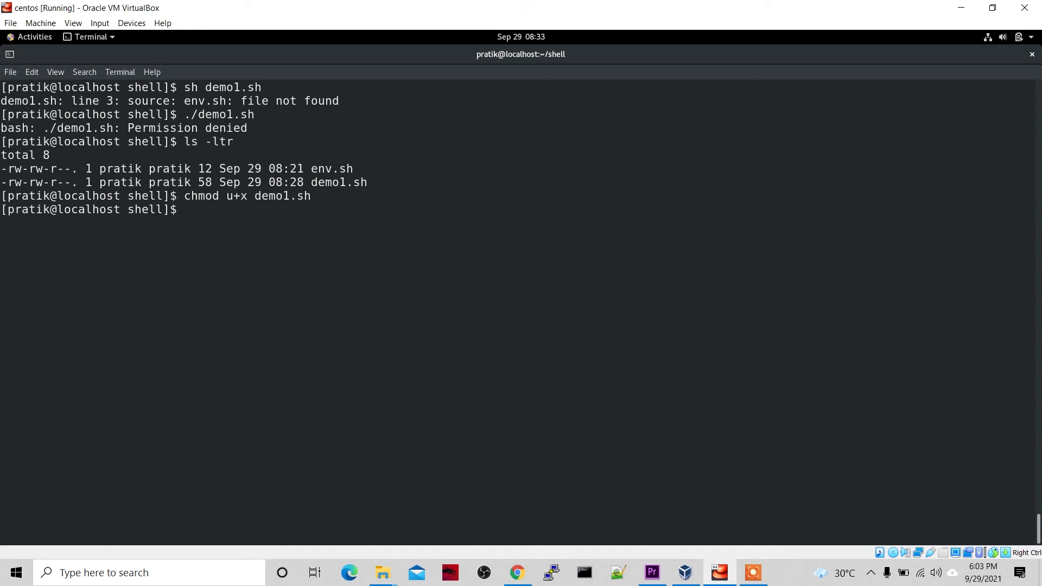
pyautogui.press('Up')
pyautogui.press('Up')
pyautogui.press('Return')
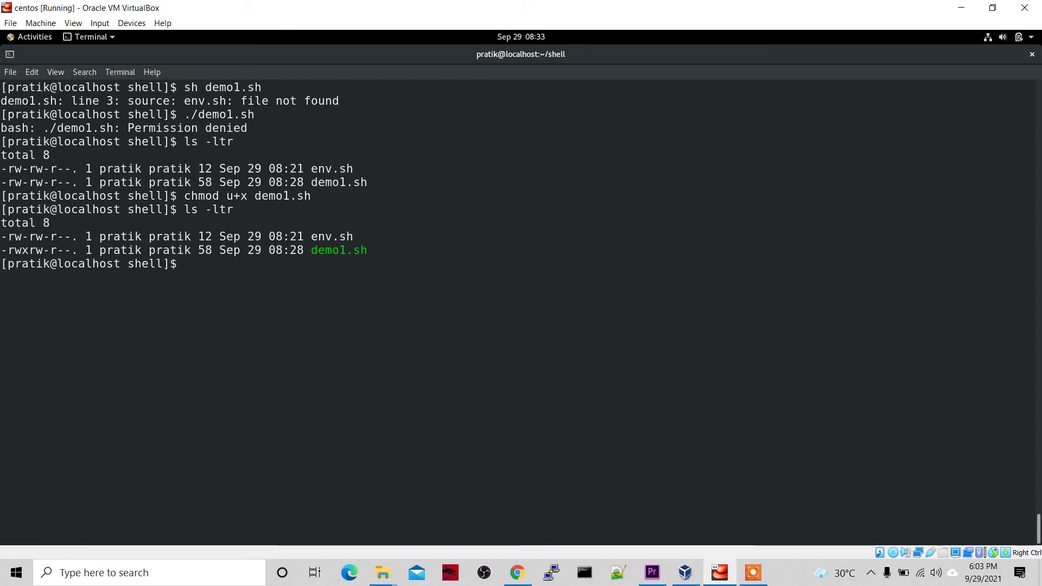
pyautogui.moveTo(1, 251); pyautogui.dragTo(29, 252)
pyautogui.click(217, 336)
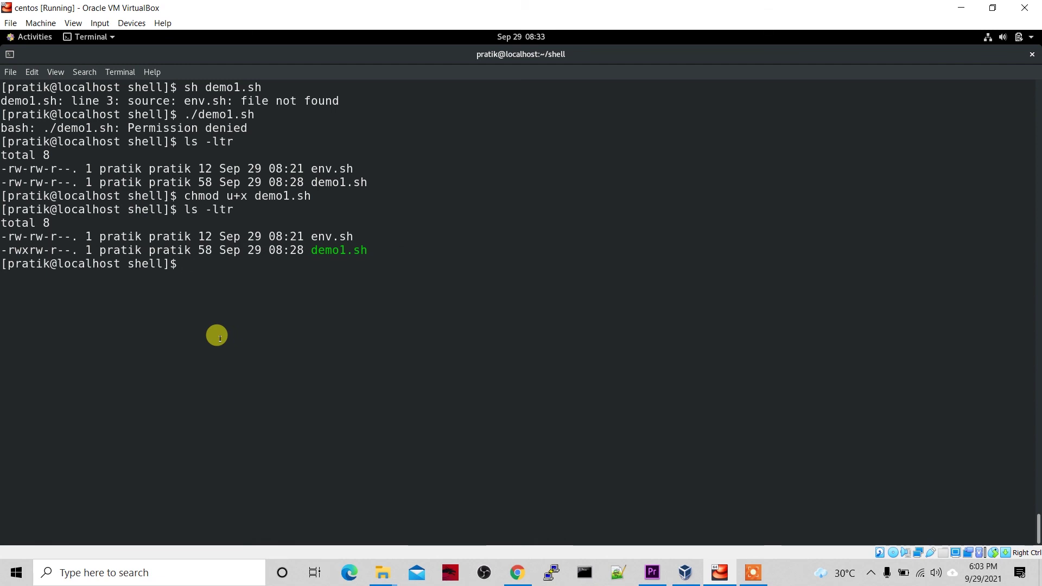
pyautogui.write('./')
# - Run ./demo1.sh, which prints 'Hello, my name is pratik', and highlight the output words
pyautogui.press('BackSpace')
pyautogui.press('BackSpace')
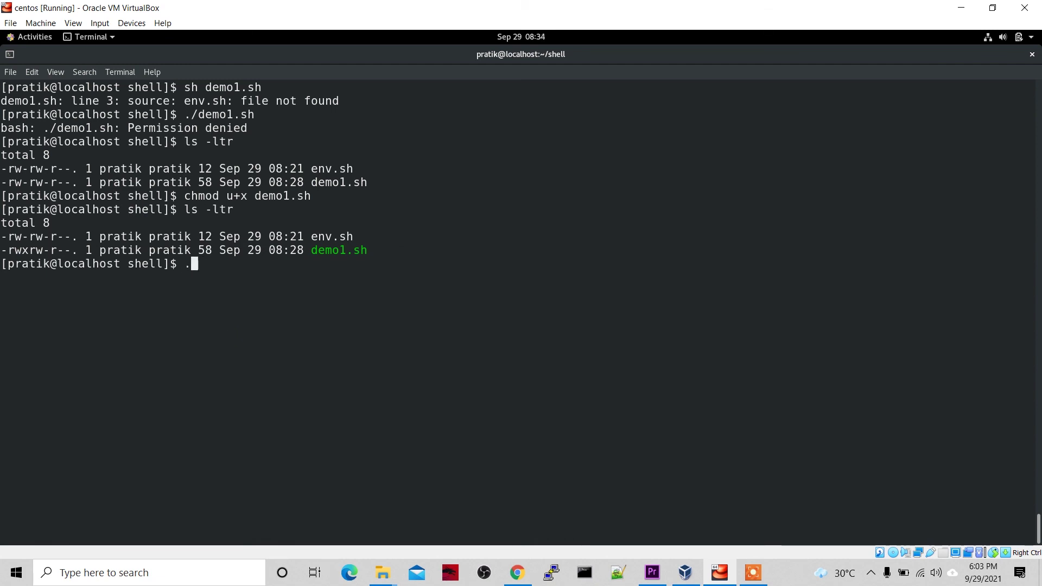
pyautogui.write('./de')
pyautogui.press('Tab')
pyautogui.press('Return')
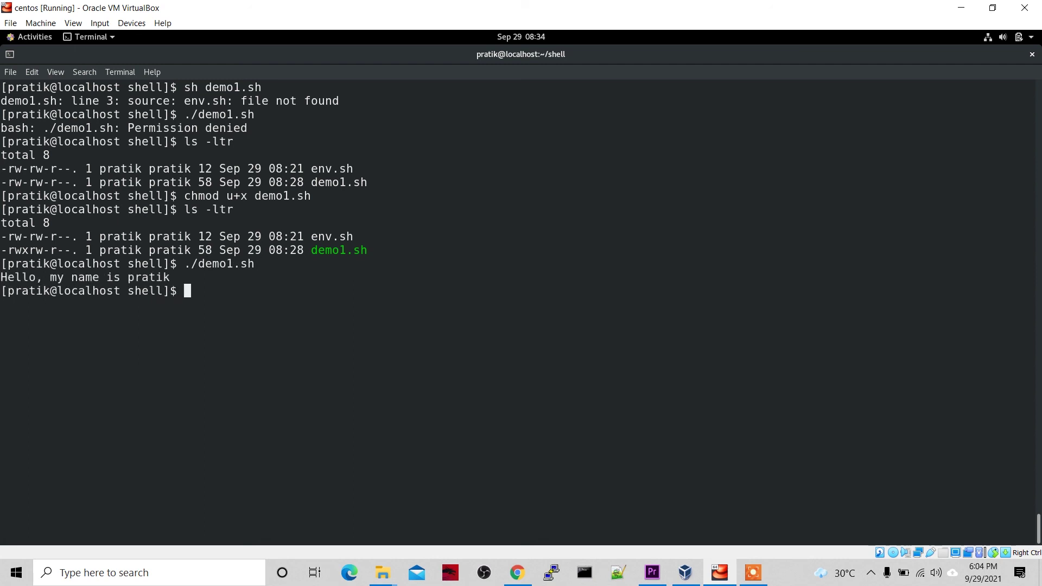
pyautogui.doubleClick(142, 278)
pyautogui.tripleClick(25, 275)
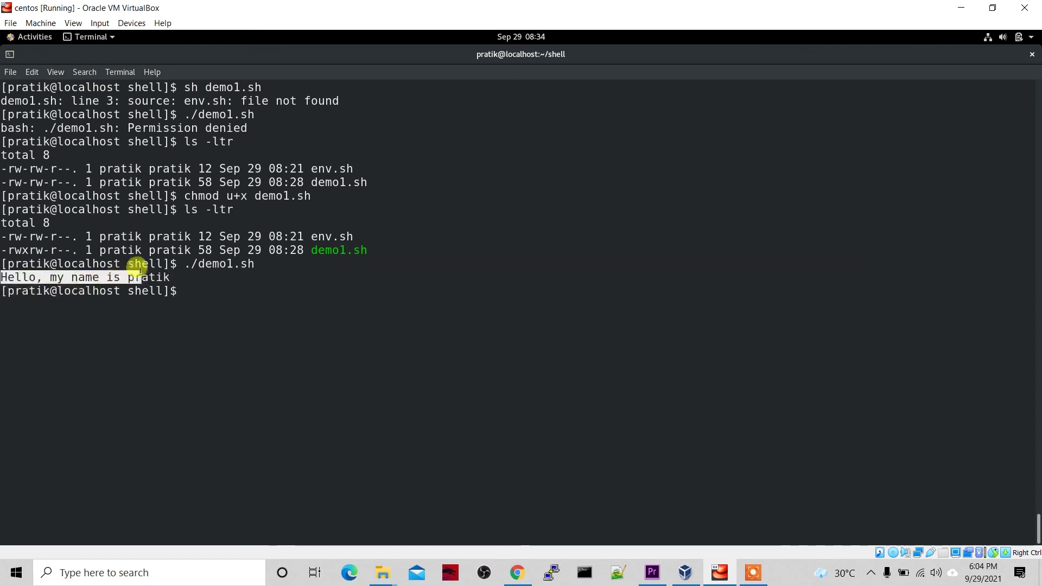
pyautogui.doubleClick(149, 277)
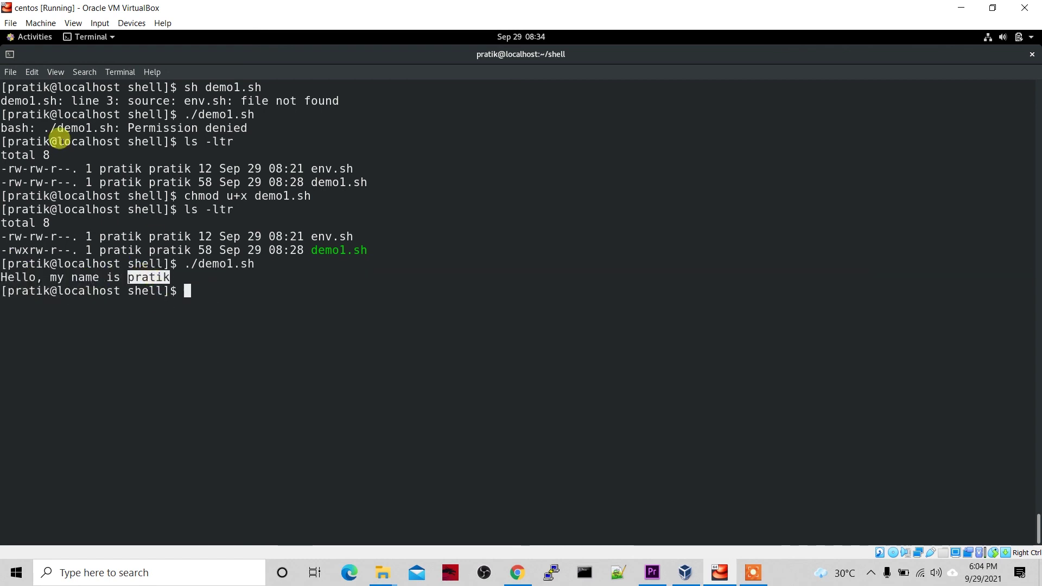
pyautogui.doubleClick(196, 101)
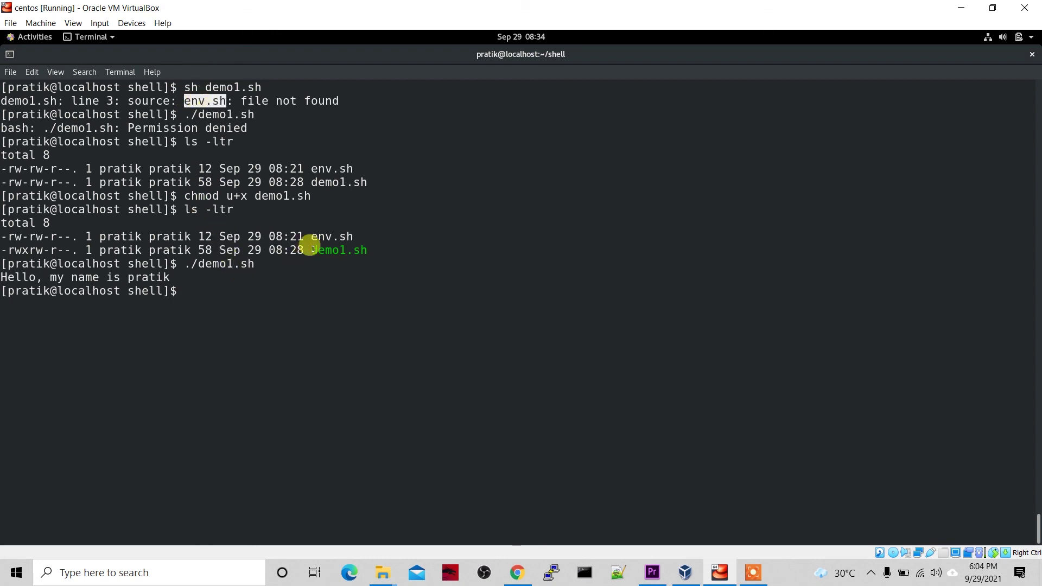
pyautogui.doubleClick(320, 232)
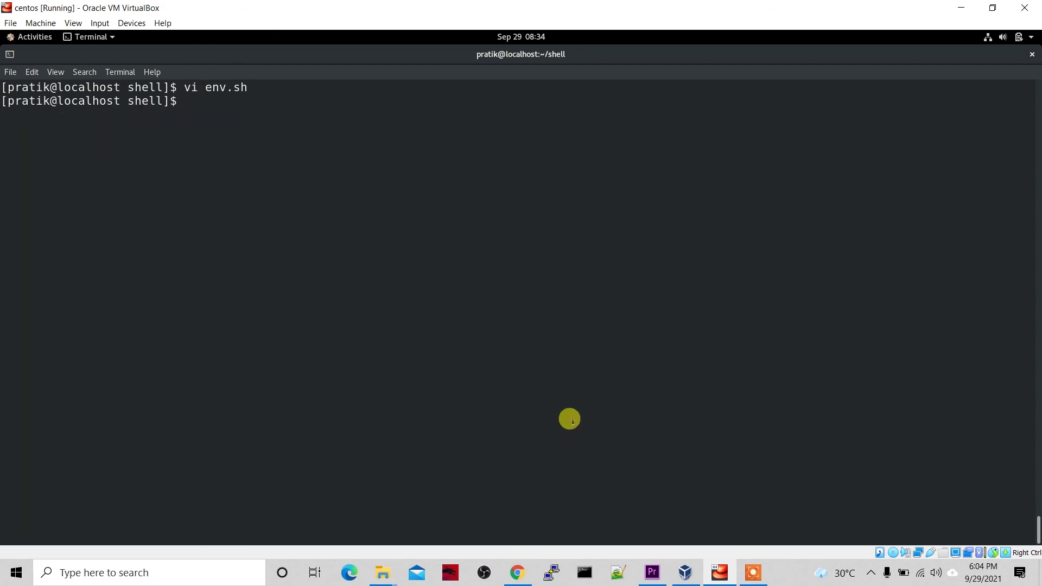